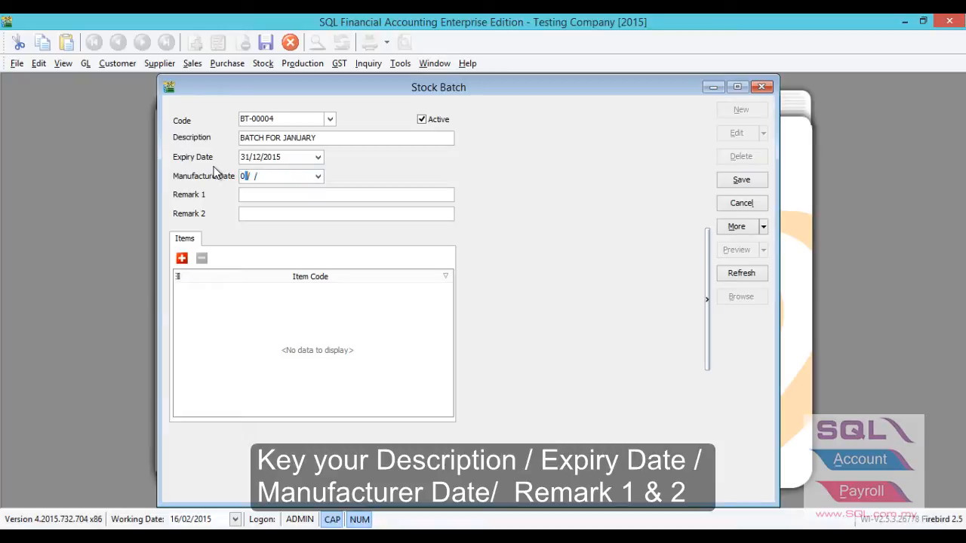
- Set the stock batch's manufacture date to 01/01/2015 and assign item CEL-PRE-RM100 to the batch
text(1/01/2015)
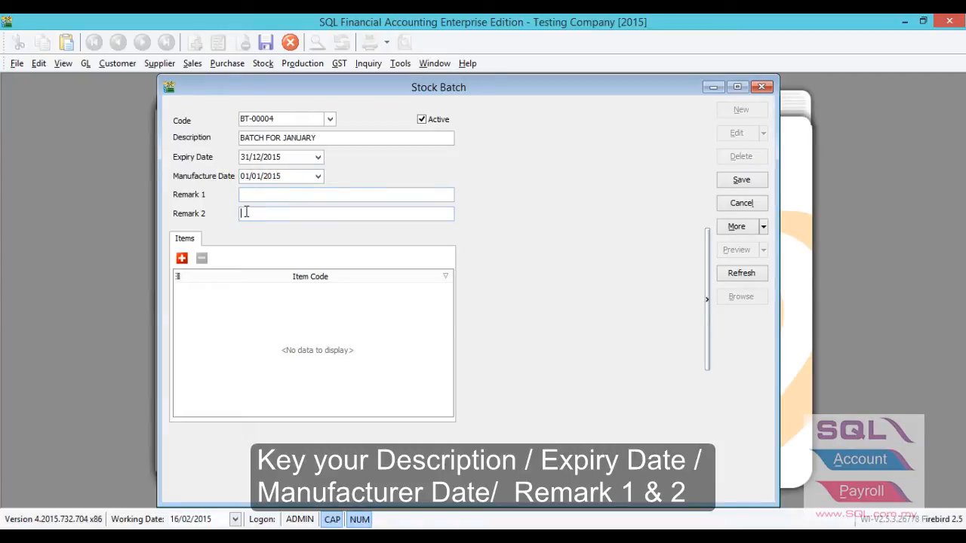
click(181, 259)
click(445, 291)
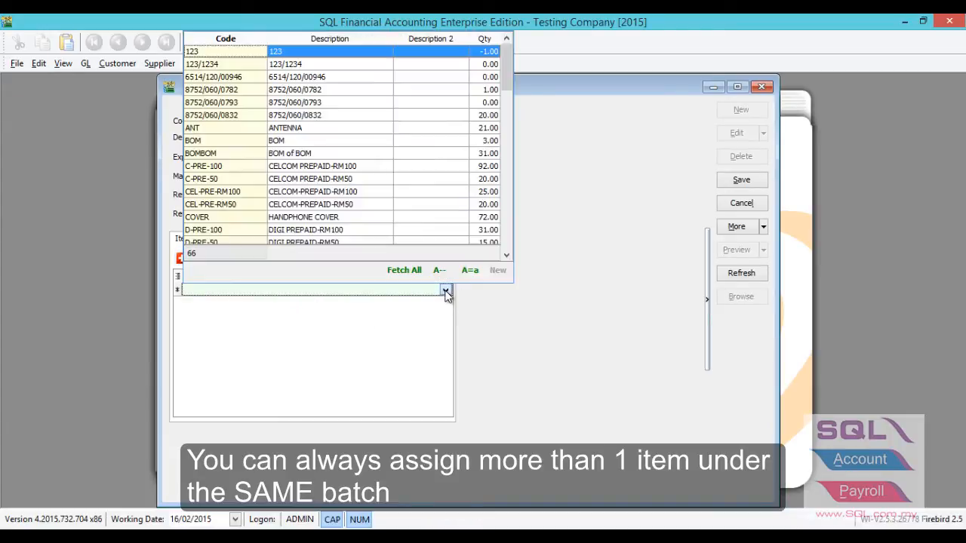
text(C)
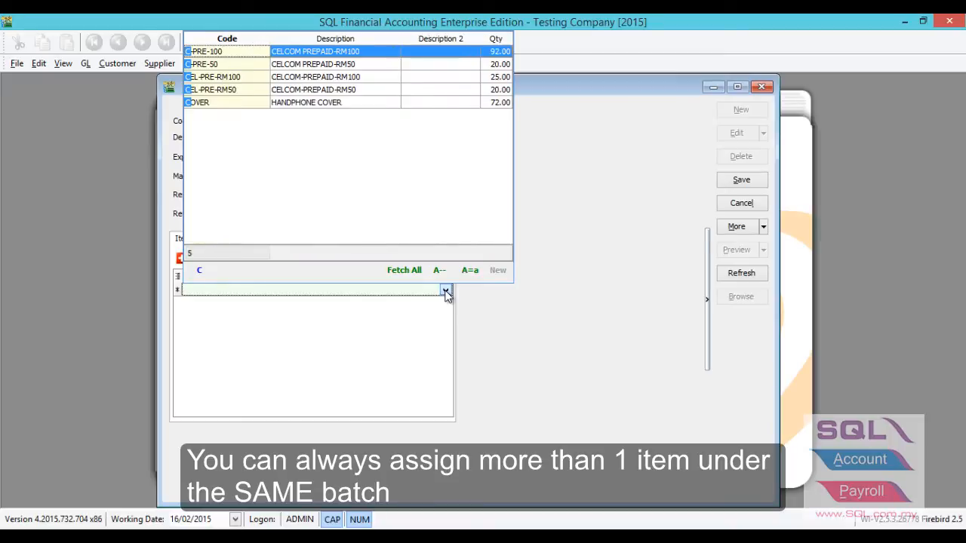
click(275, 78)
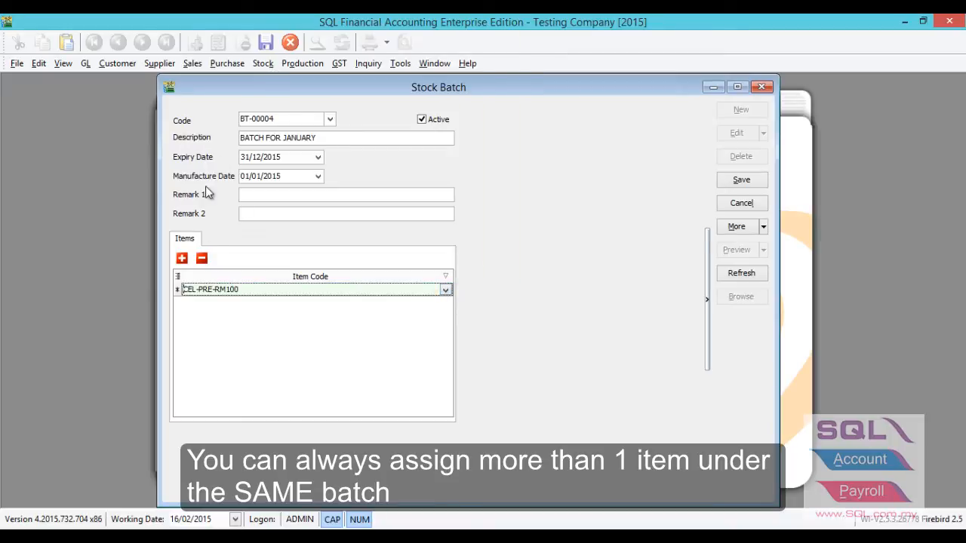
- Assign item CEL-PRE-RM50 to the same batch as a second item, and save and close the batch record
click(182, 259)
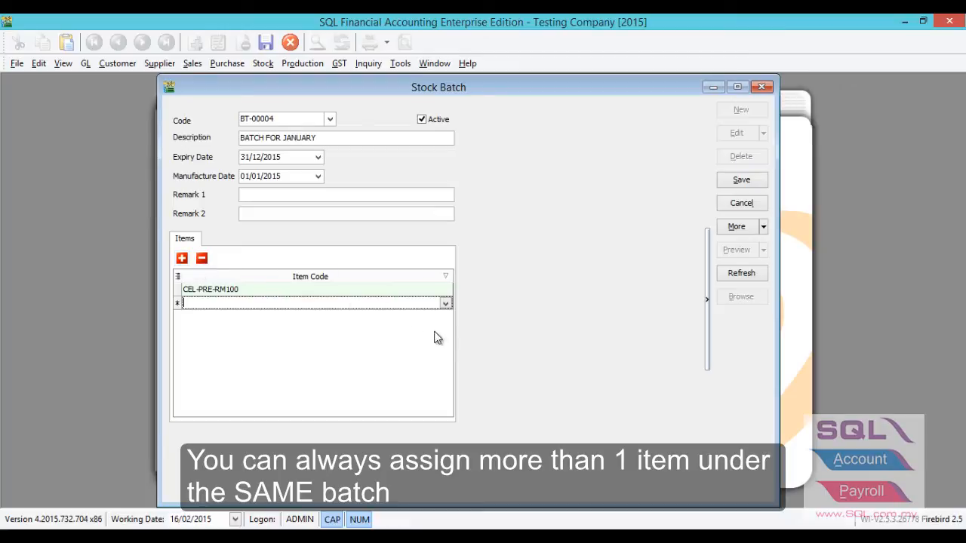
click(444, 305)
text(C)
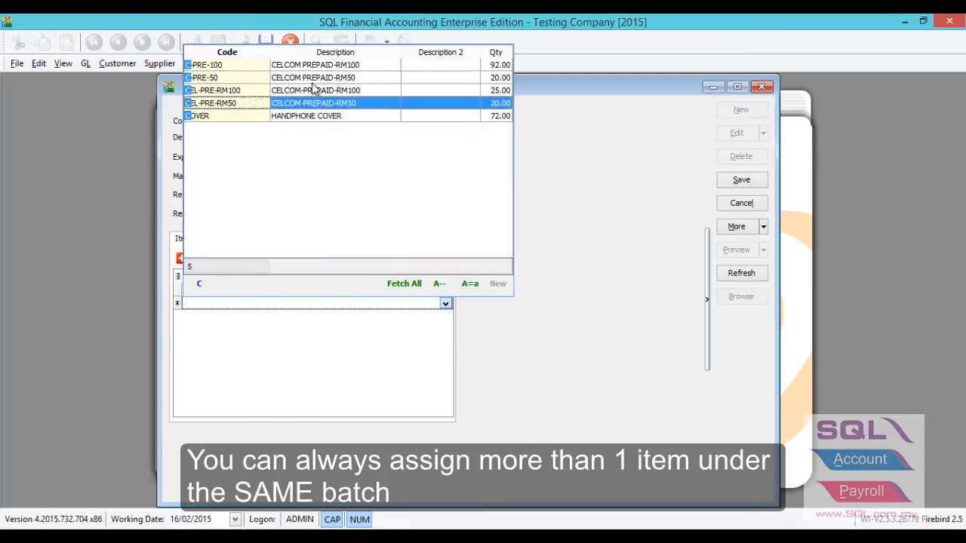
click(268, 103)
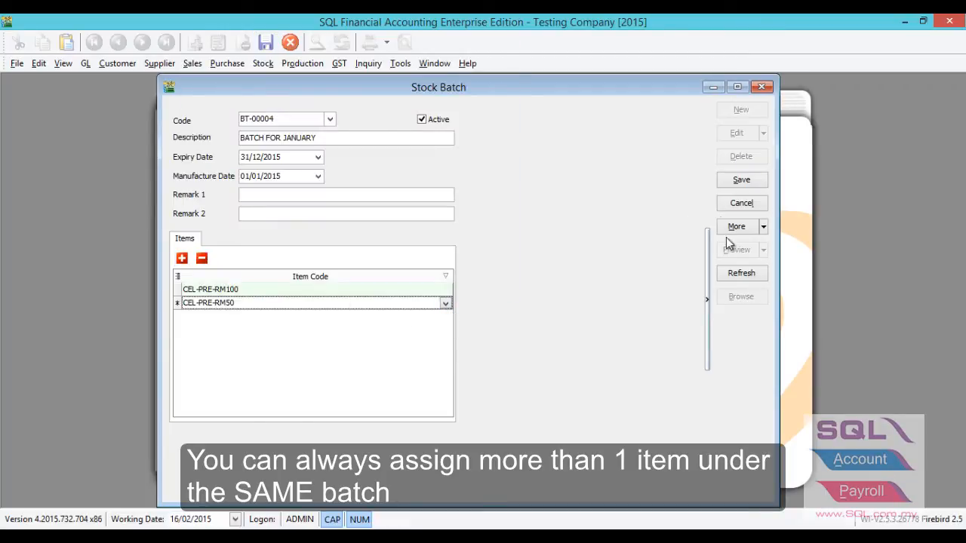
click(729, 182)
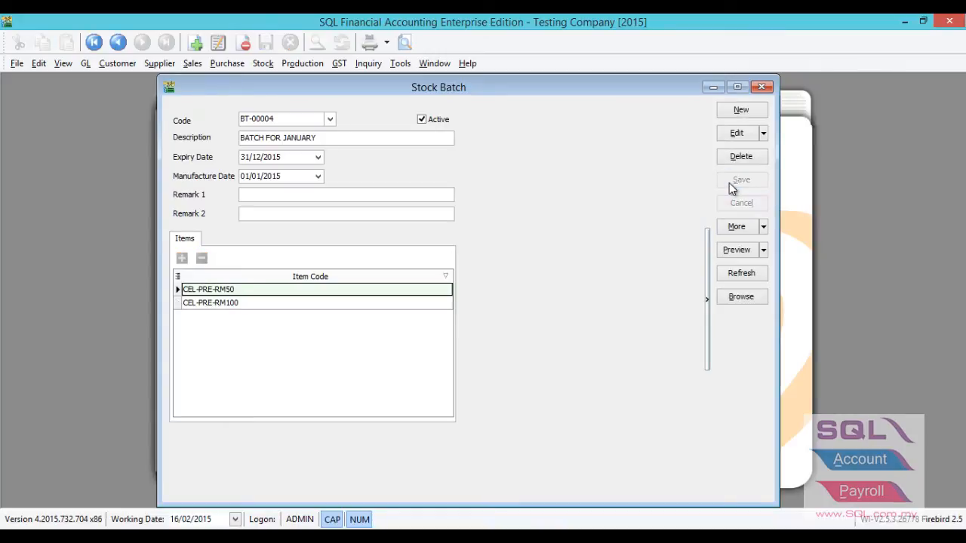
click(760, 87)
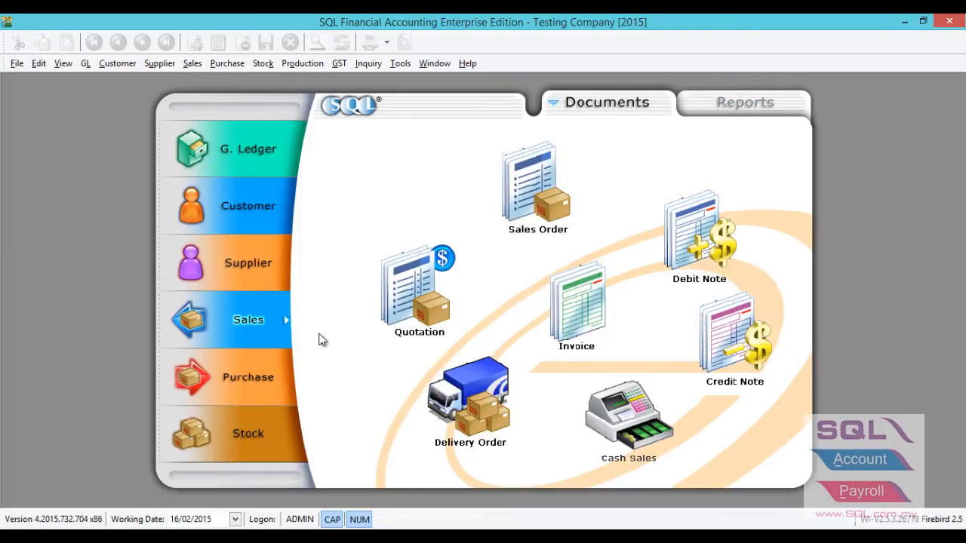
- Create a new purchase invoice for the supplier CELCOM (M) COMMUNICATION BHD
click(285, 368)
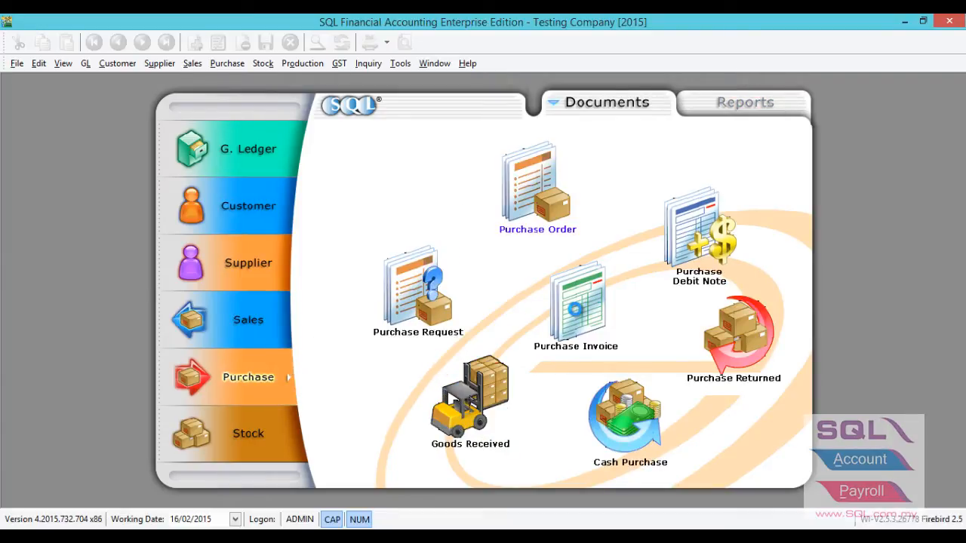
click(577, 306)
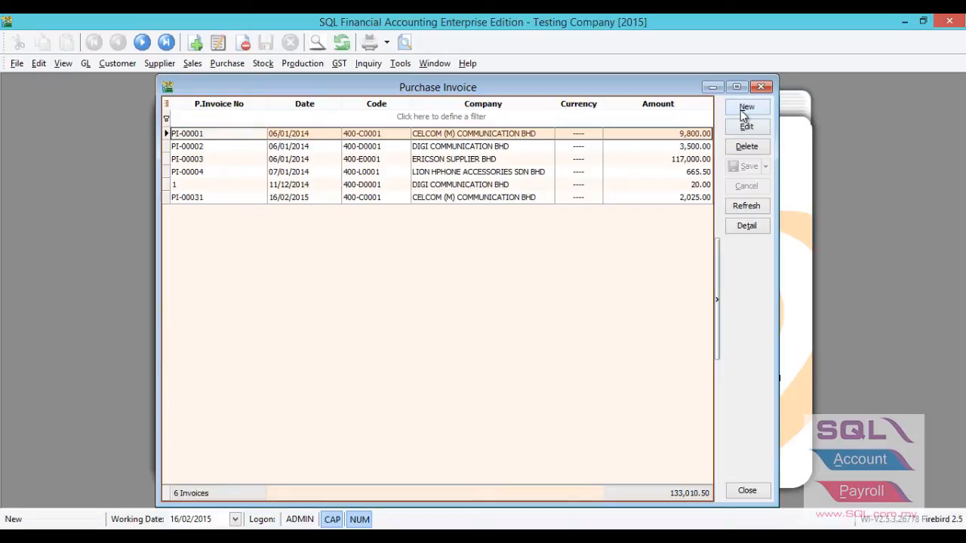
click(746, 108)
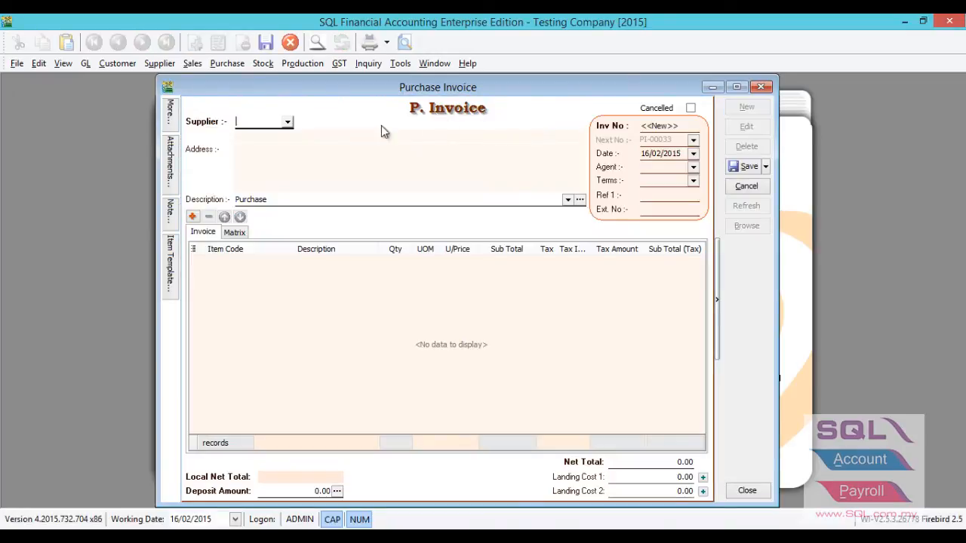
click(287, 122)
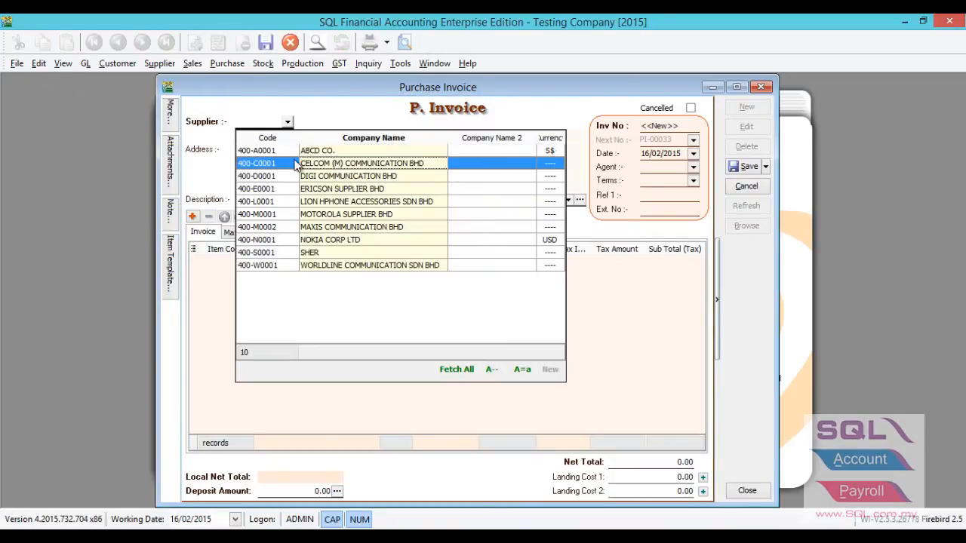
click(295, 160)
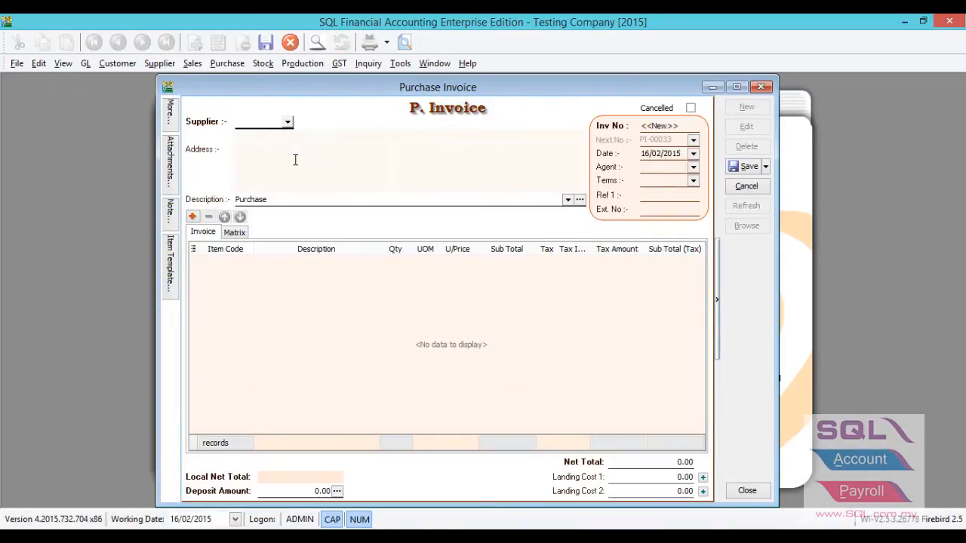
- Add a line for item CEL-PRE-RM100 to the purchase invoice and show the Batch column in the item grid
click(192, 216)
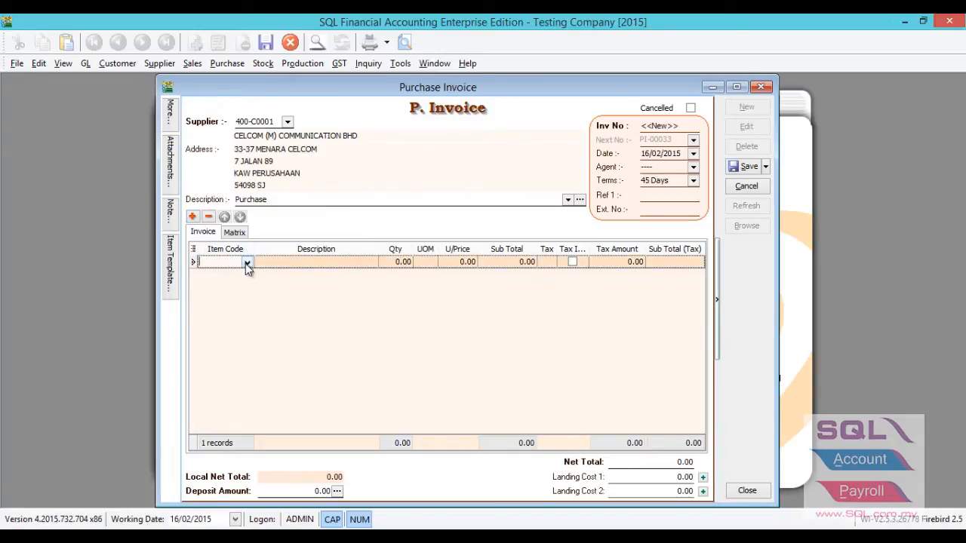
click(246, 262)
text(CEL)
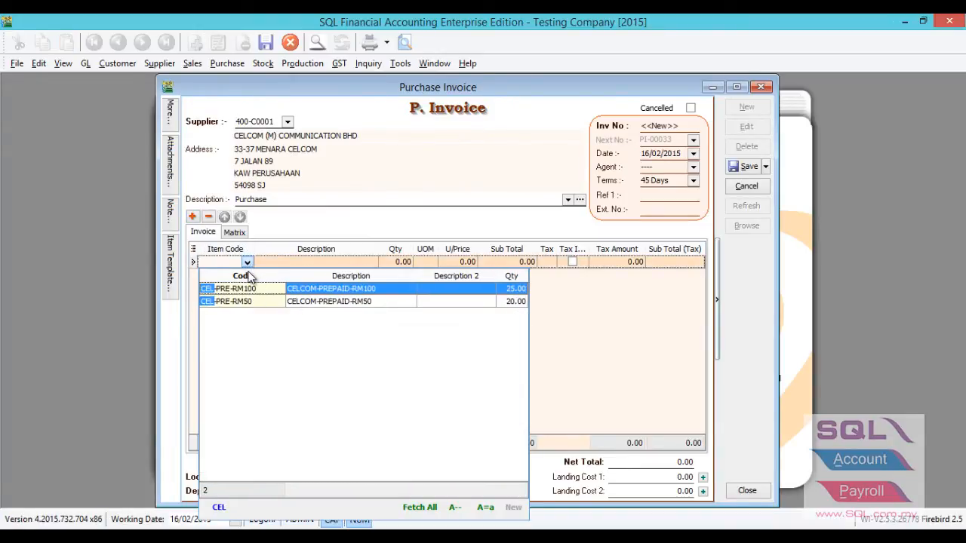
double_click(241, 290)
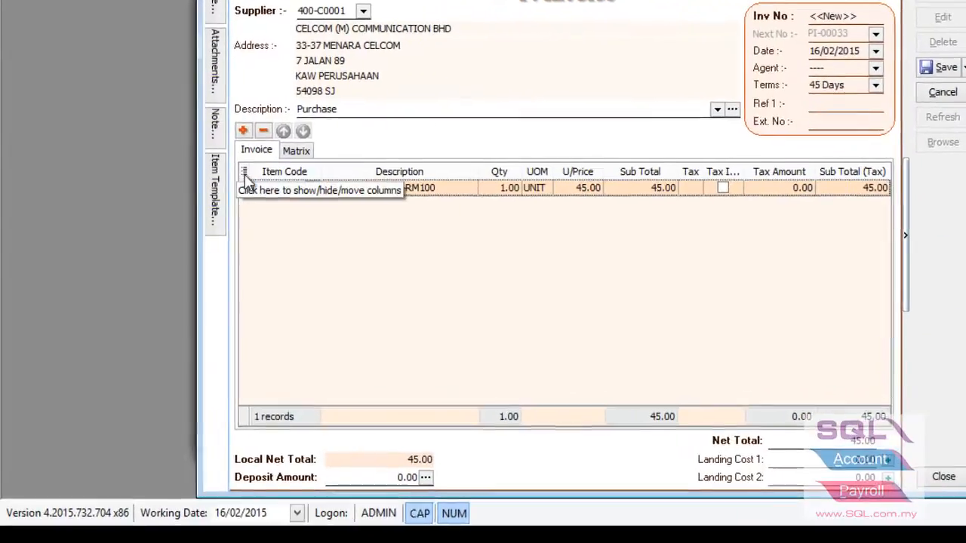
click(228, 196)
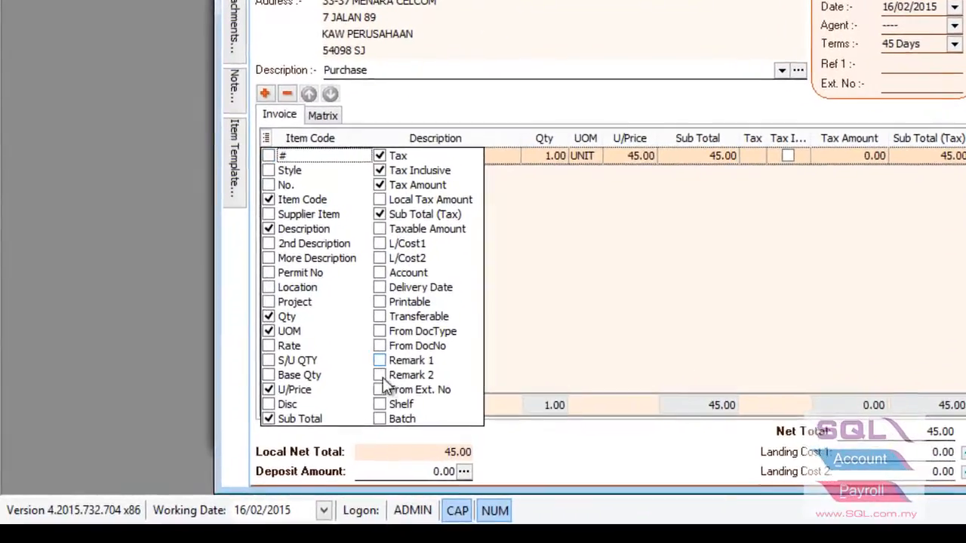
click(384, 417)
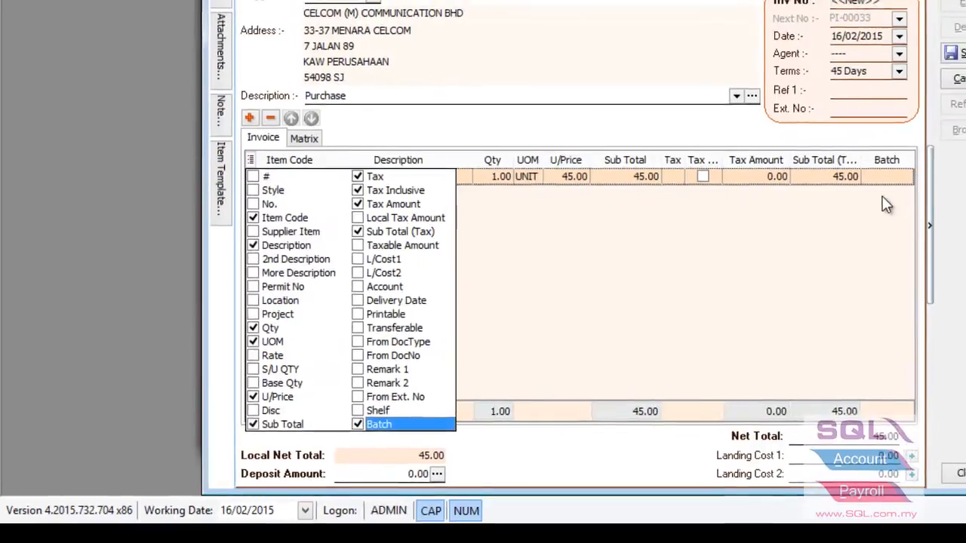
- Assign batch BT-00004 to the CEL-PRE-RM100 line, and save and close the purchase invoice
click(893, 178)
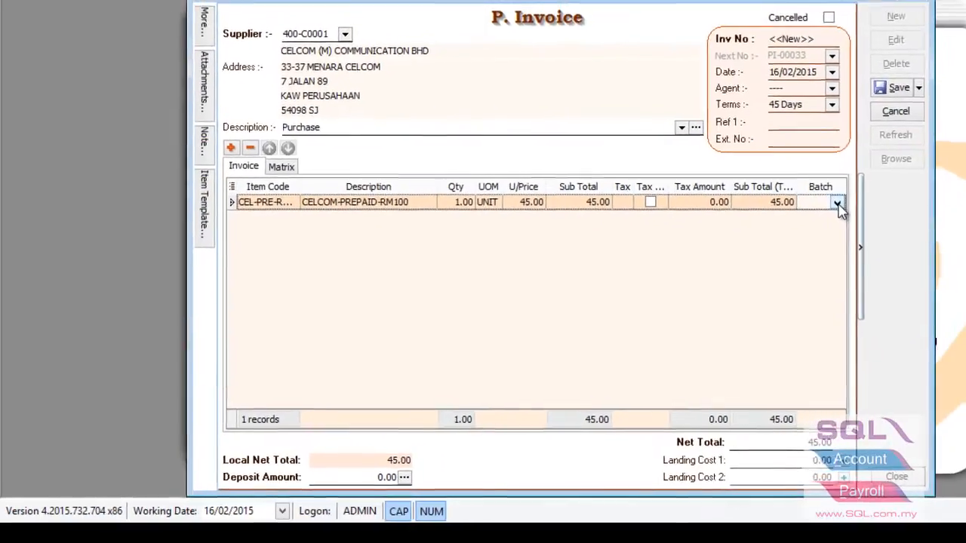
click(906, 178)
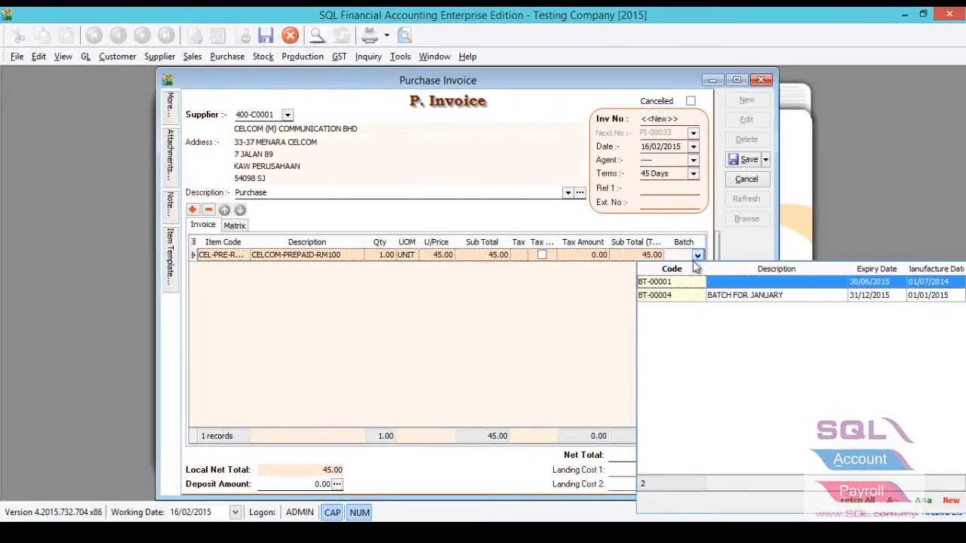
click(692, 300)
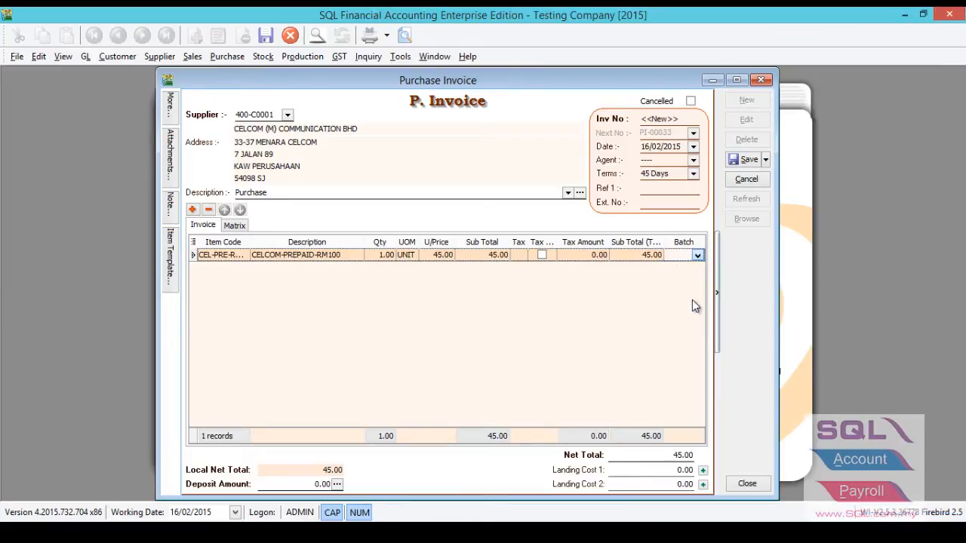
click(736, 161)
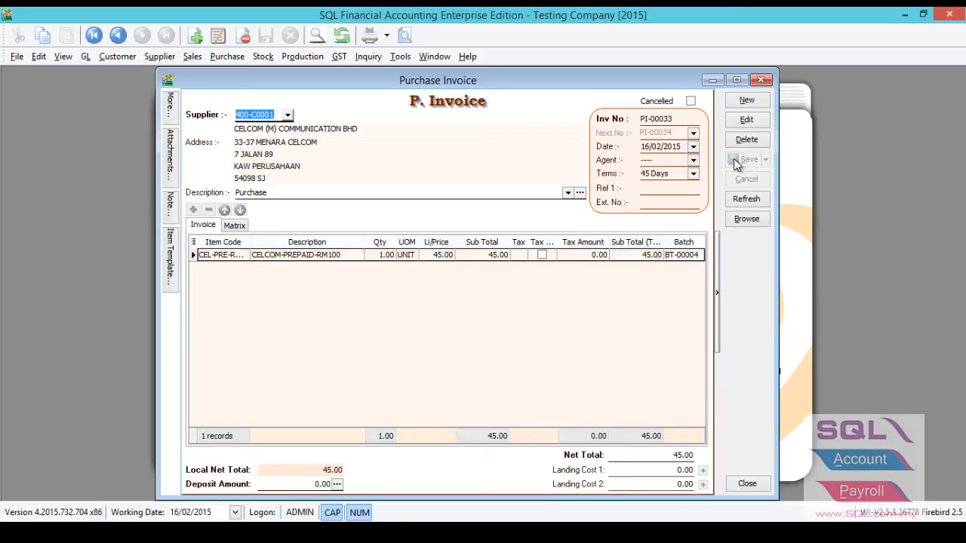
key(Escape)
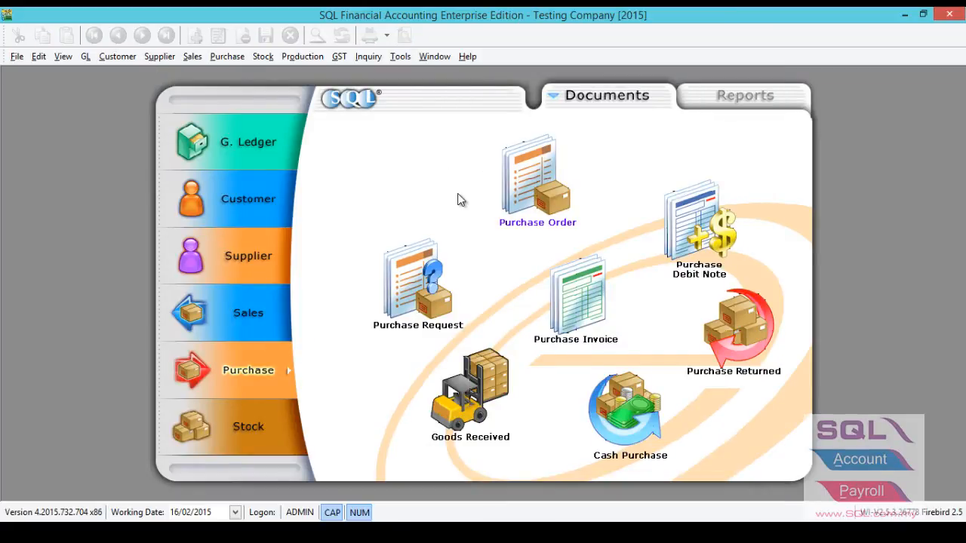
- Create a new sales invoice for the customer ALPHA & BETA COMPUTER
click(252, 310)
click(584, 306)
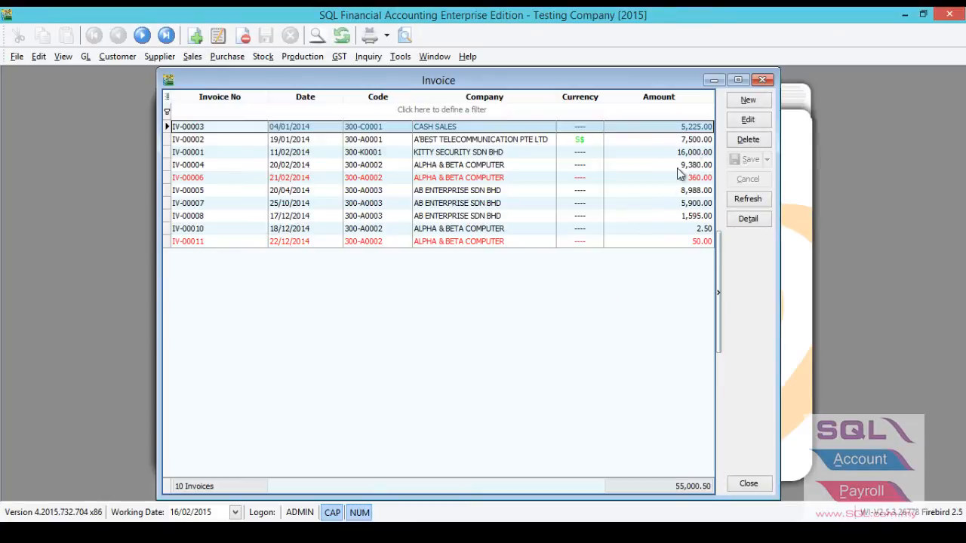
click(747, 100)
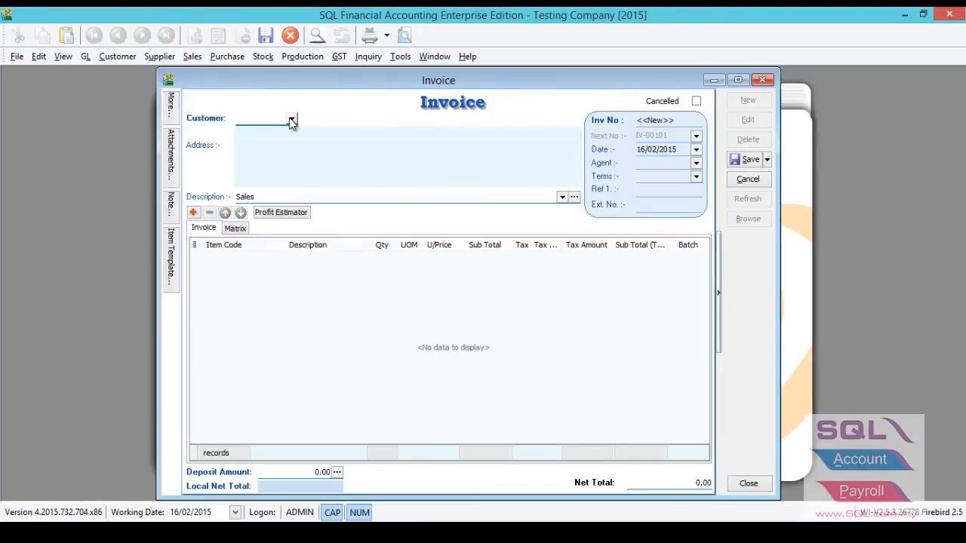
click(292, 121)
click(273, 159)
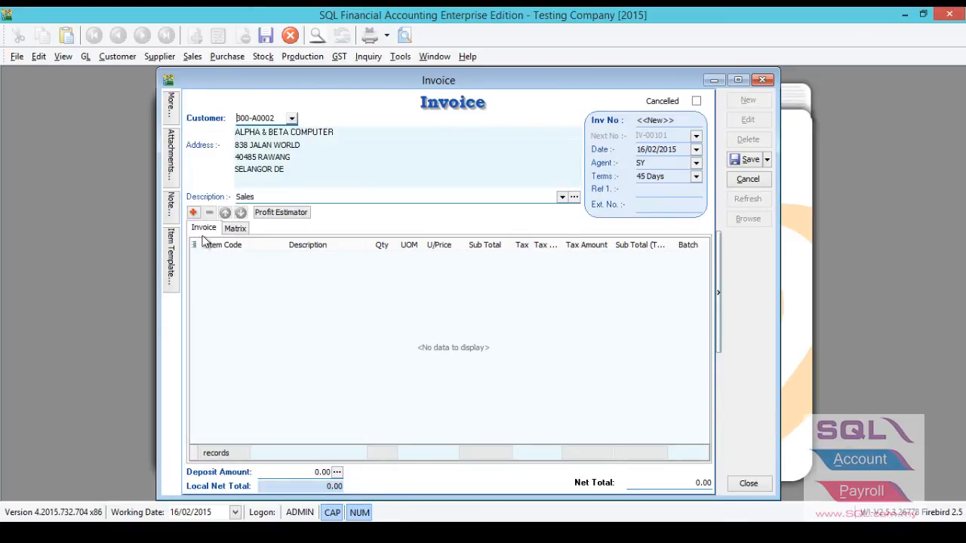
- Add a line for item CEL-PRE-RM100 to the sales invoice
click(194, 213)
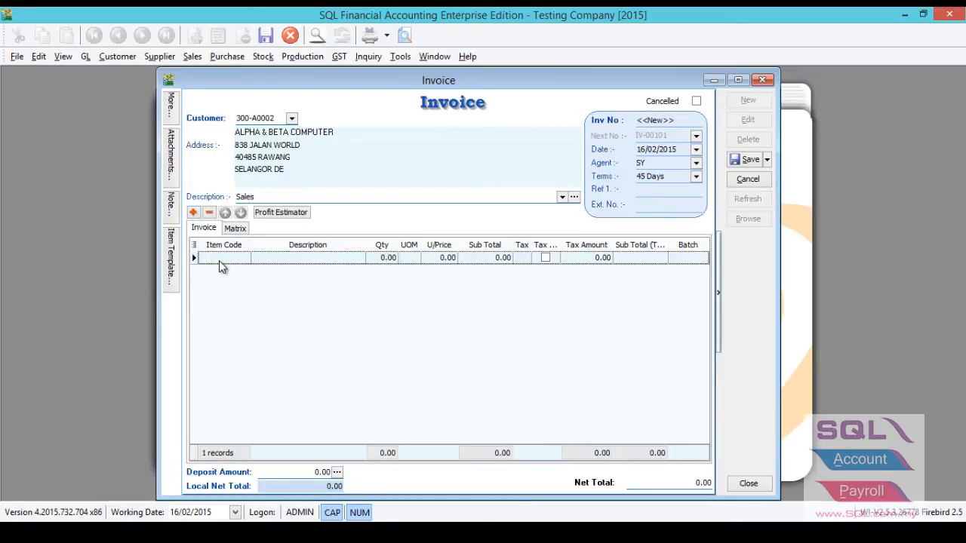
click(222, 258)
text(CEL)
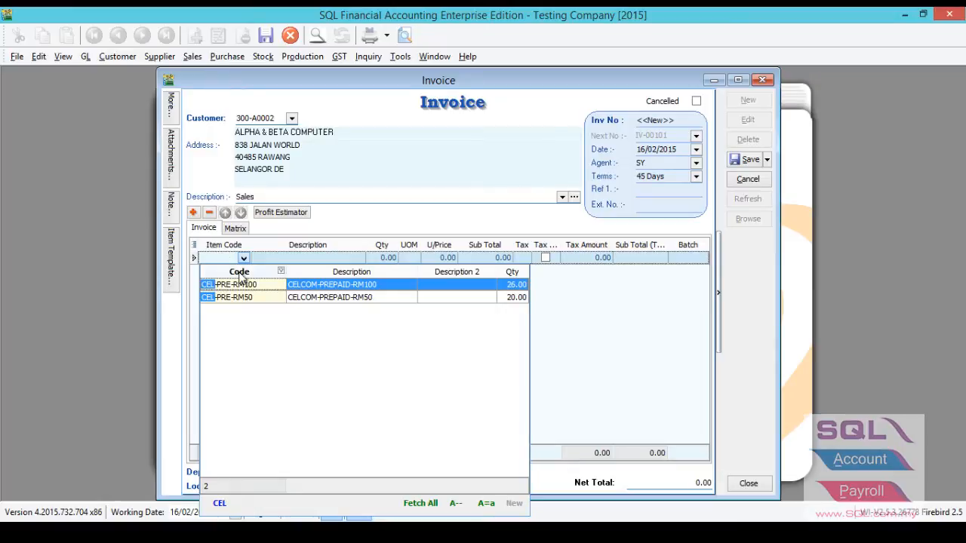
click(242, 284)
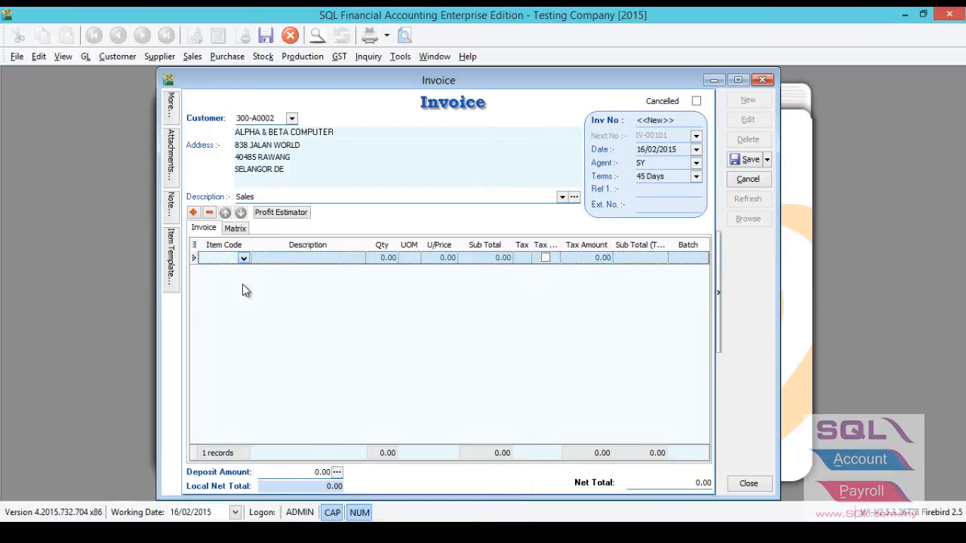
- Examine the batches offered for the CEL-PRE-RM100 line and the item's available stock quantity per batch
click(700, 261)
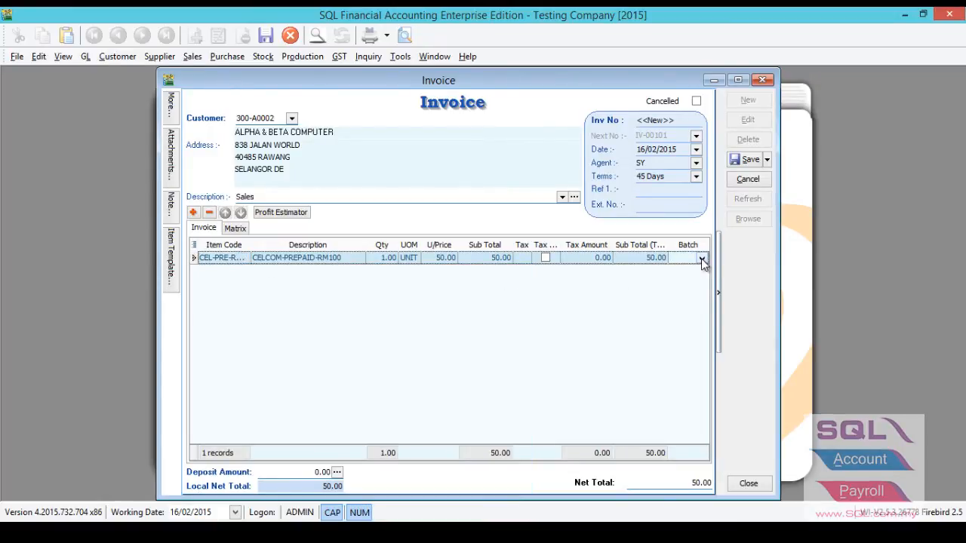
click(701, 258)
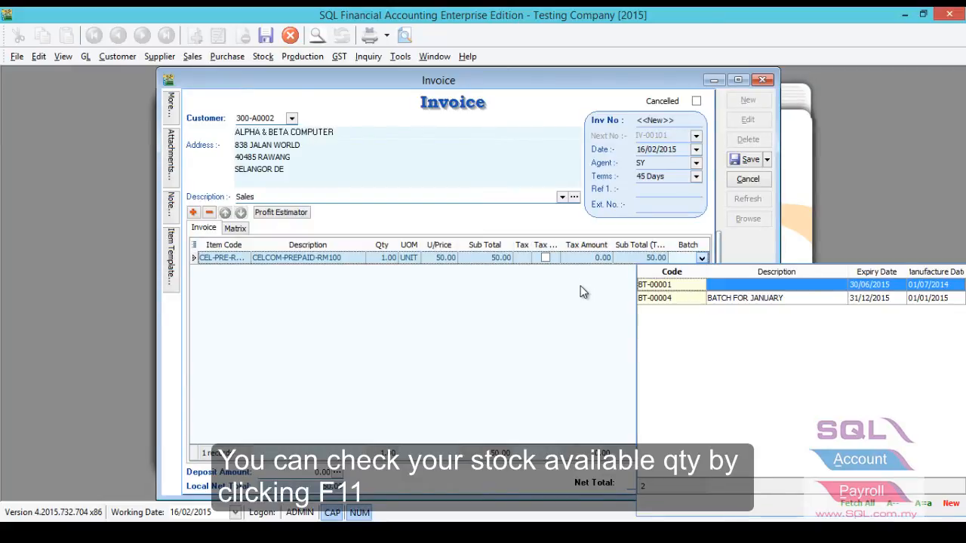
key(Escape)
key(F11)
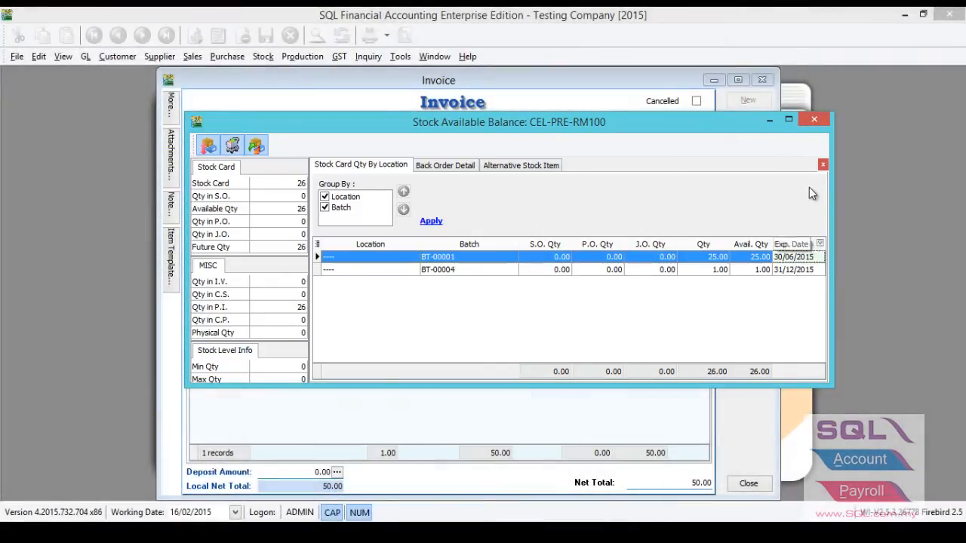
click(811, 120)
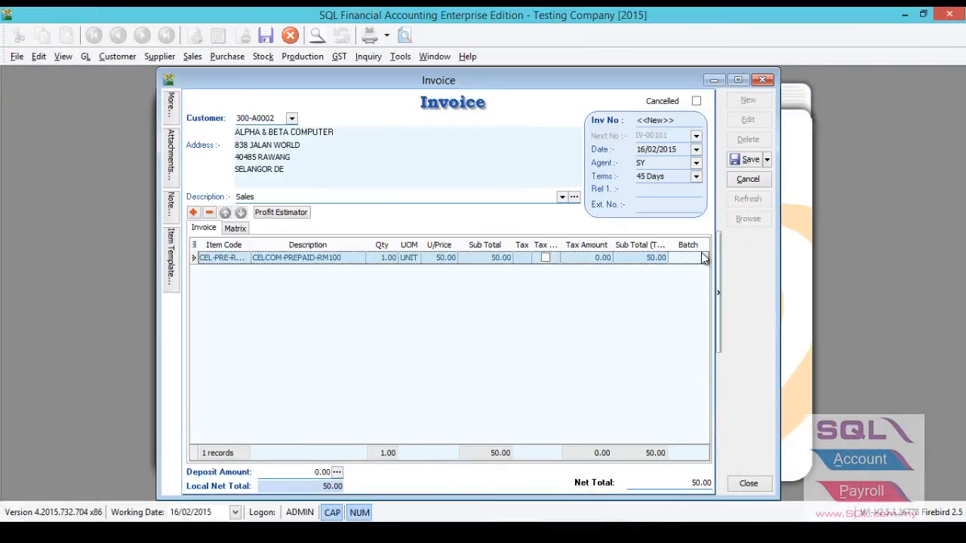
- Assign batch BT-00004 to the CEL-PRE-RM100 line of the sales invoice
click(701, 259)
click(713, 299)
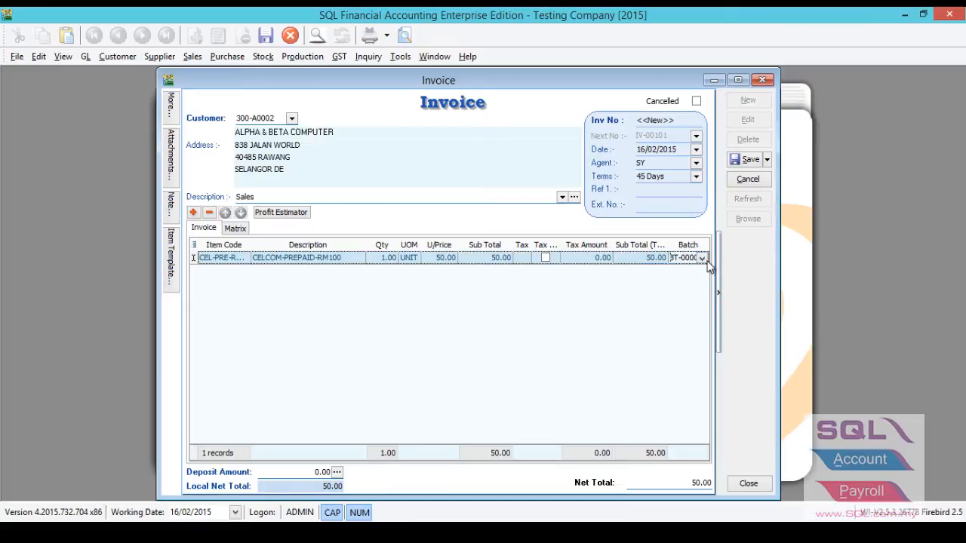
- Save the sales invoice
click(742, 168)
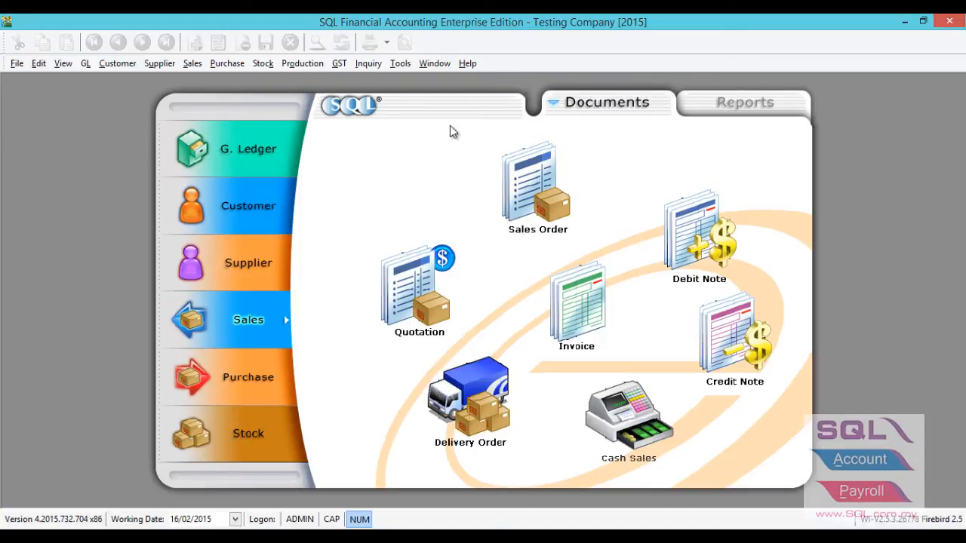
- Open the Stock Card report
click(265, 65)
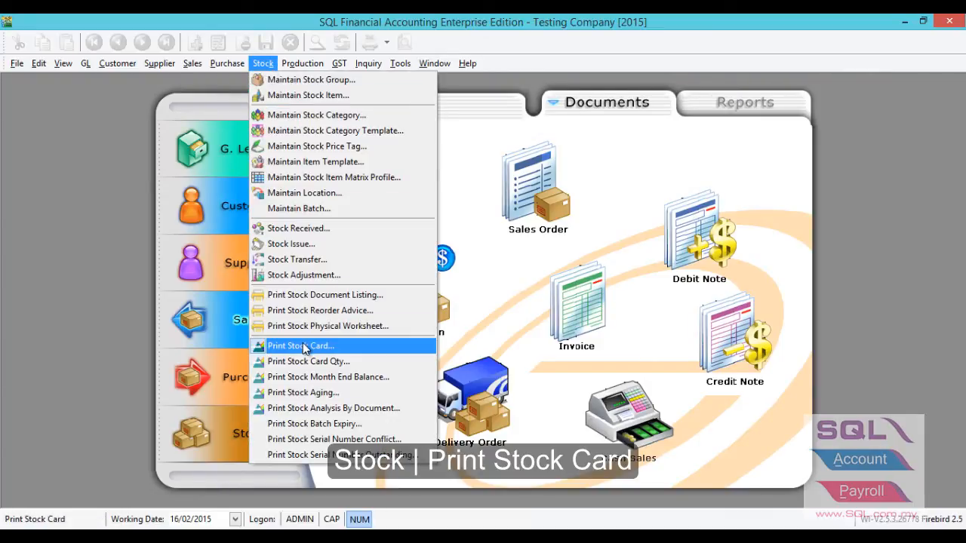
click(302, 346)
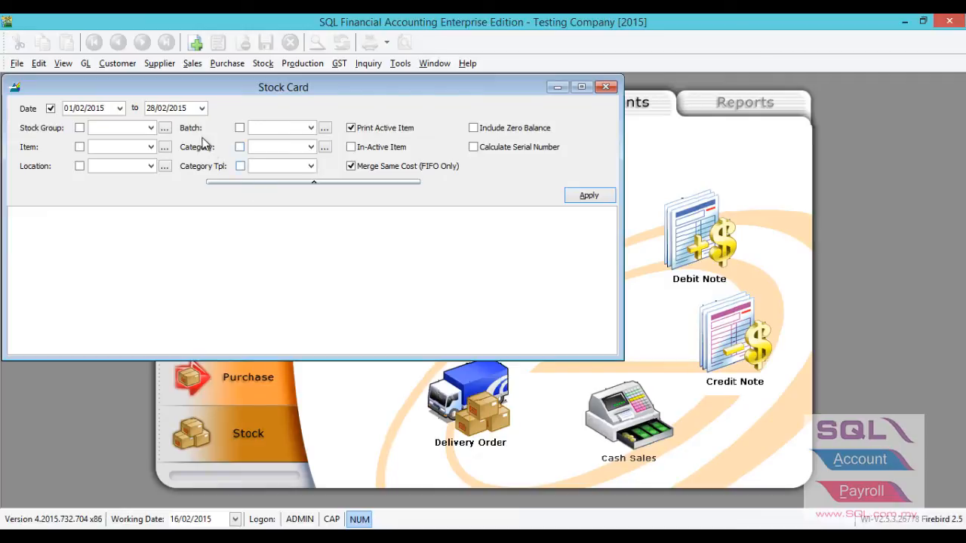
click(151, 147)
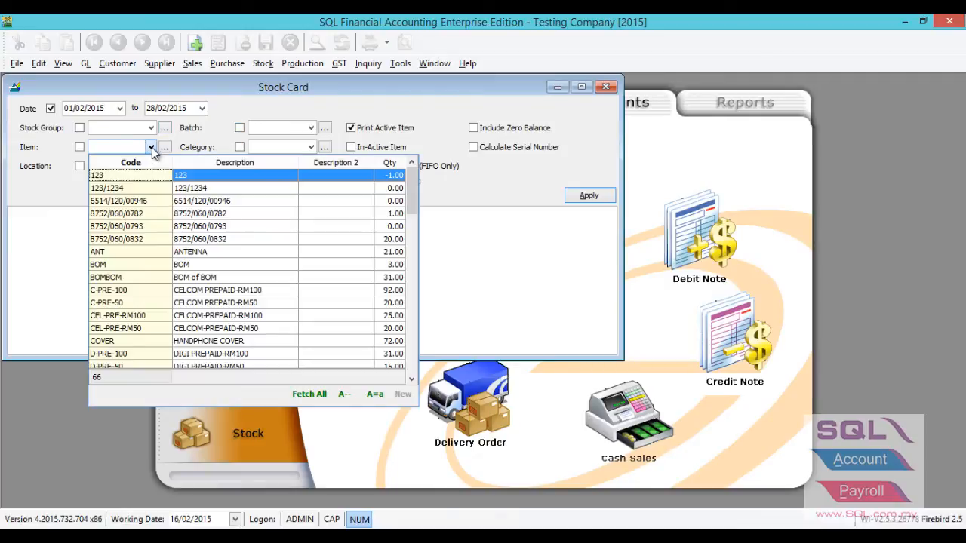
text(CEL)
click(151, 180)
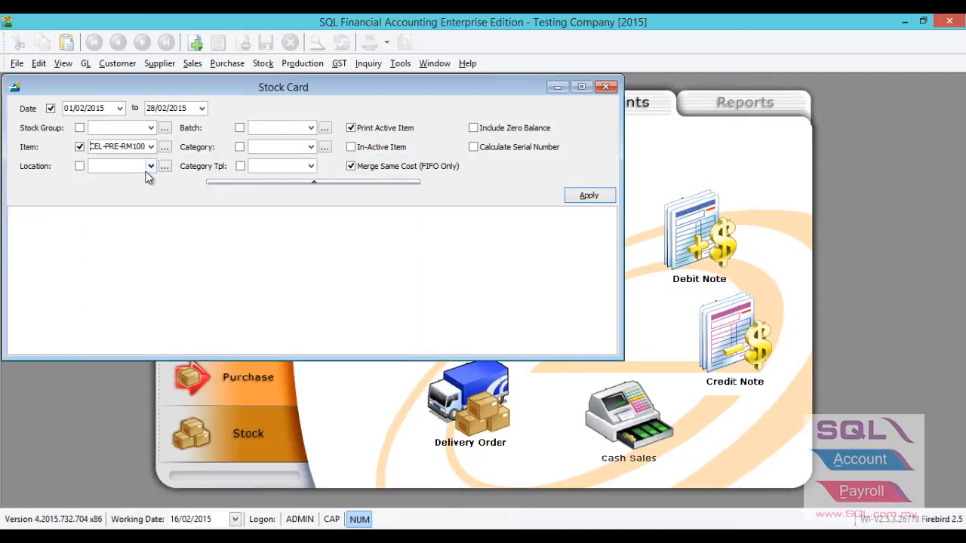
click(80, 147)
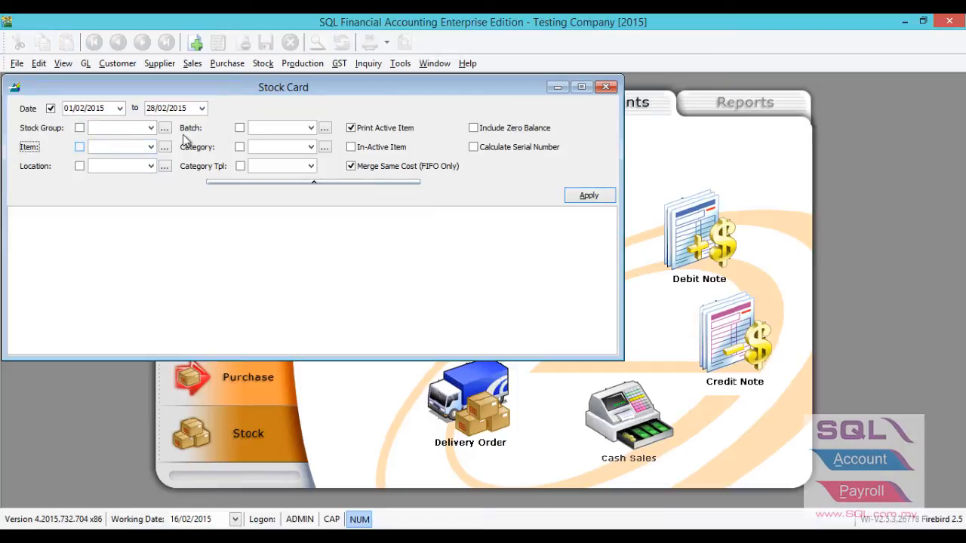
- Run the stock card for batch BT-00001 and preview it with the Stock Card report format
click(258, 128)
text(b)
click(268, 156)
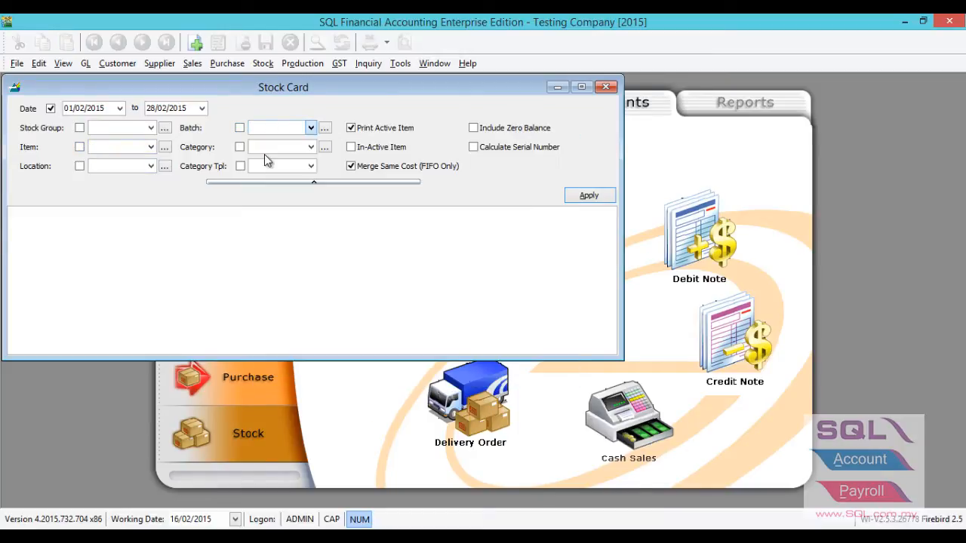
click(577, 197)
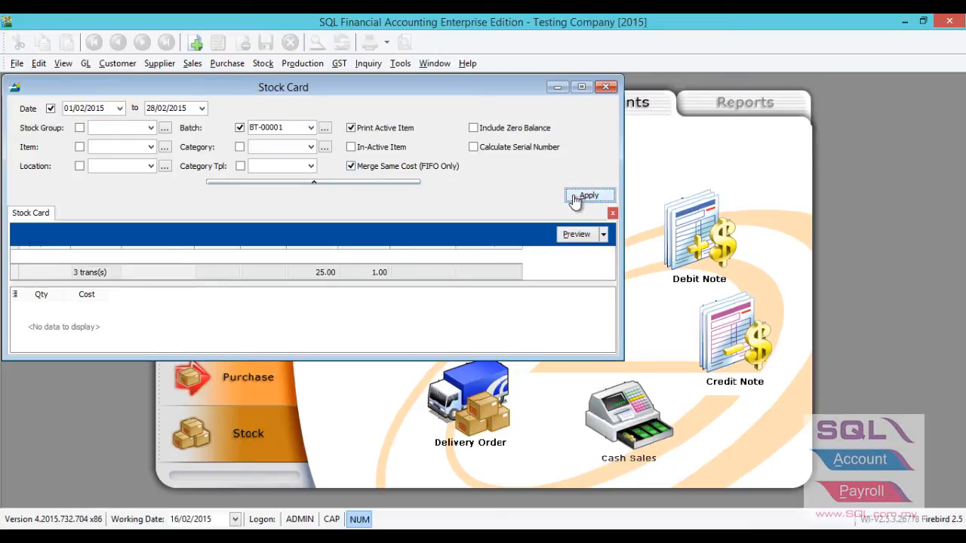
click(576, 234)
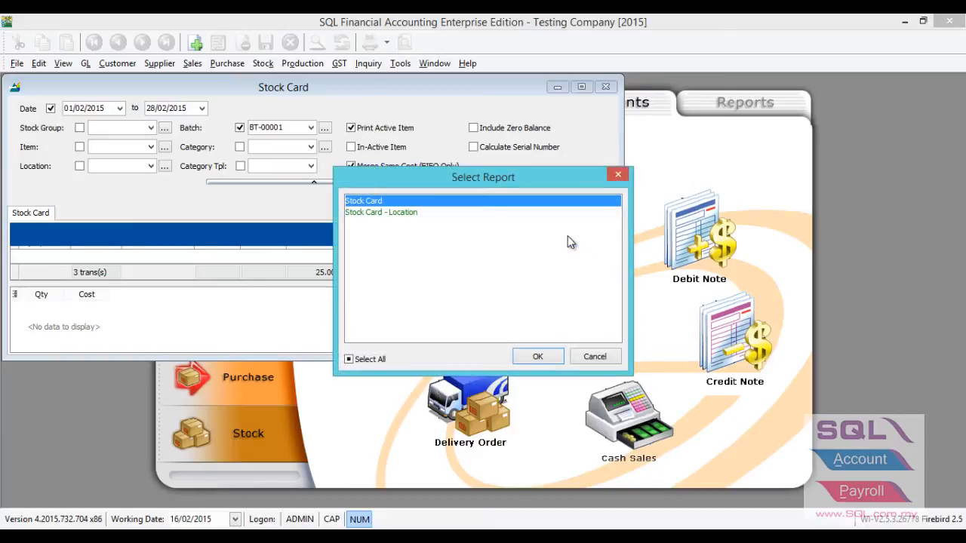
click(536, 357)
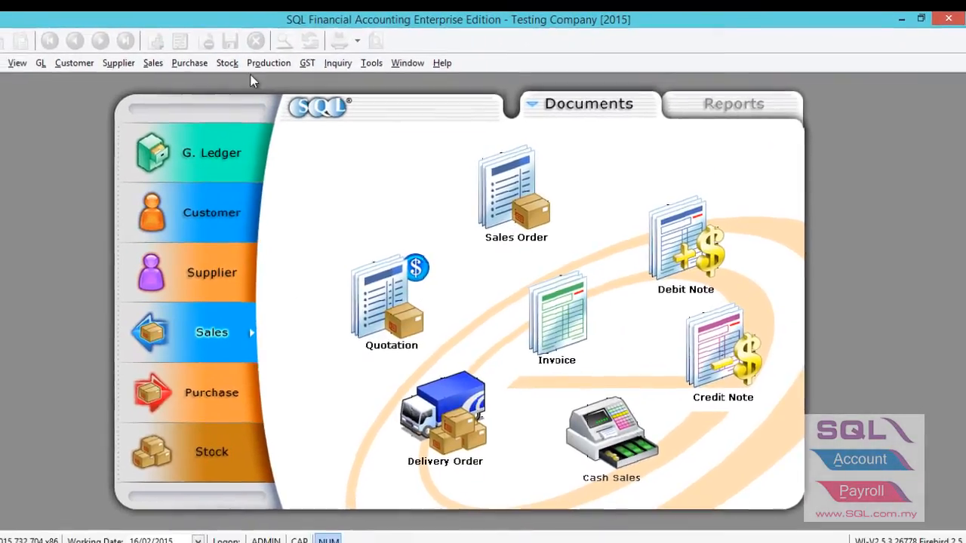
- Run the Stock Batch Expiry report for expiry dates from 01/01/2015 to 31/12/2015, without a manufacture date filter
click(227, 63)
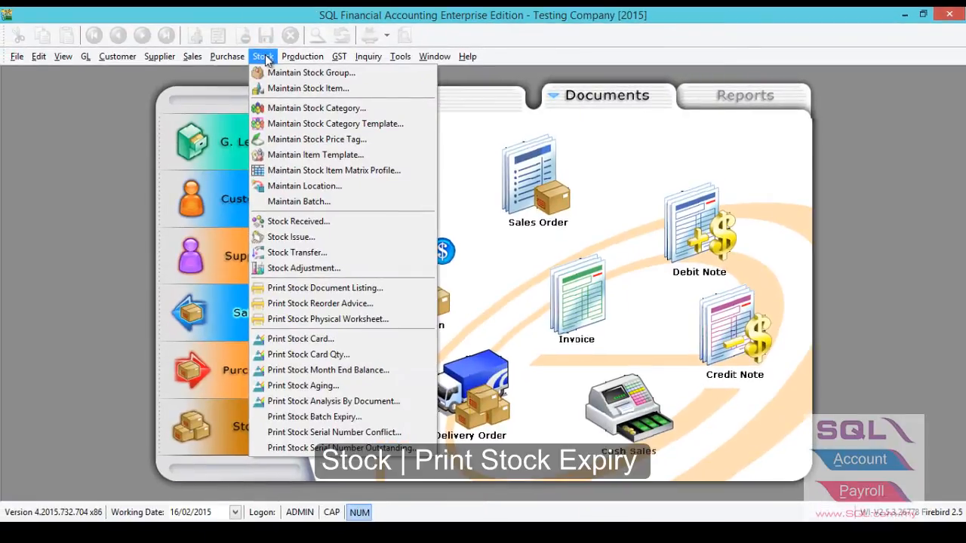
click(349, 419)
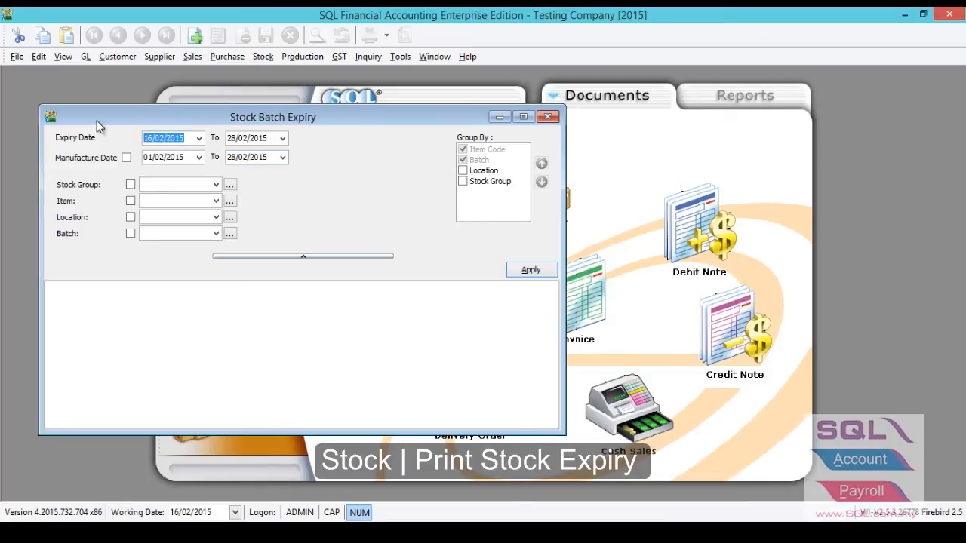
text(0101)
key(Tab)
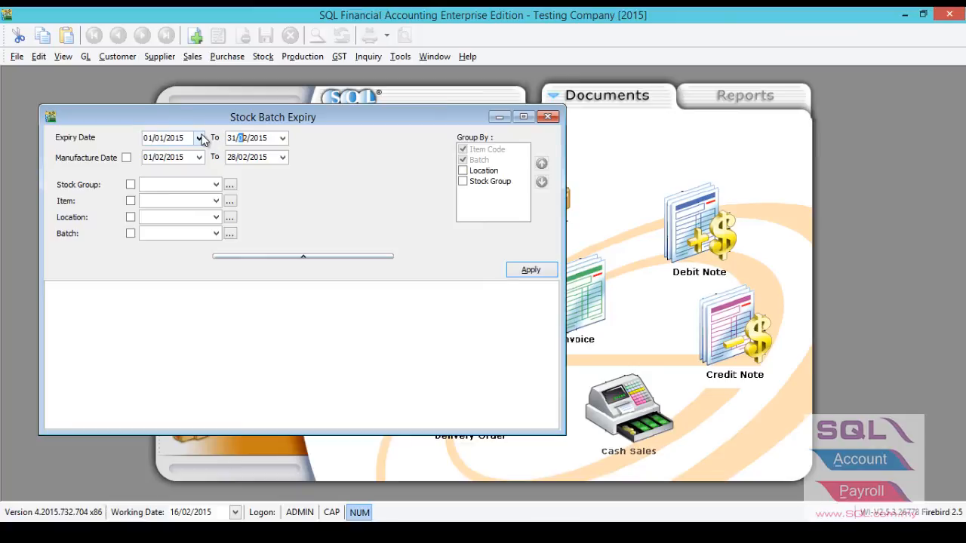
text(31/12/2015)
click(126, 159)
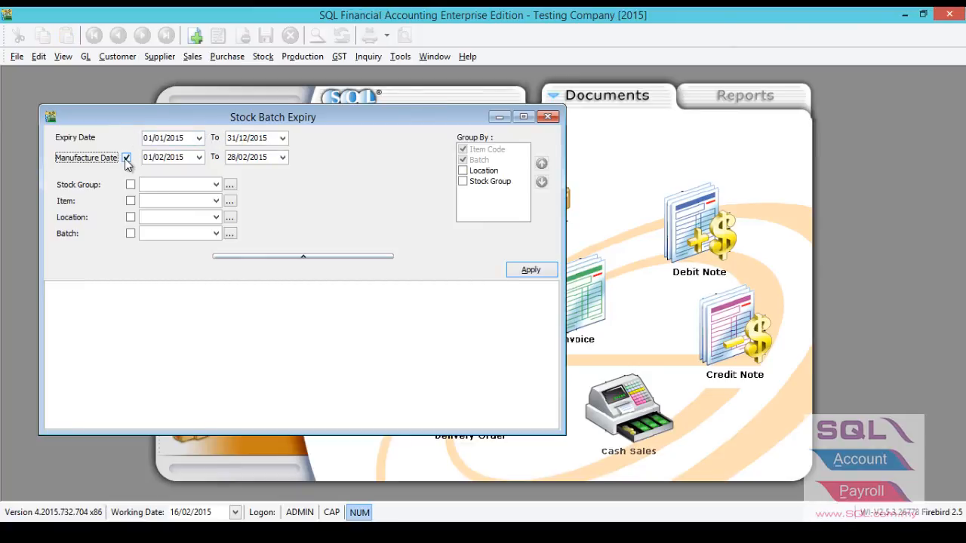
click(126, 159)
click(521, 271)
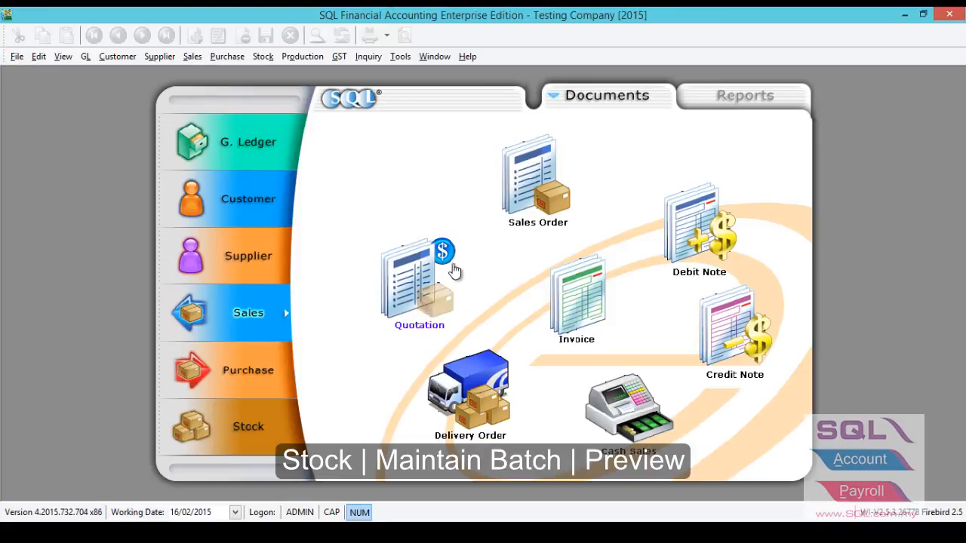
- Preview the Stock Batch Listing (Qty Balance) report from the stock batch list
click(271, 58)
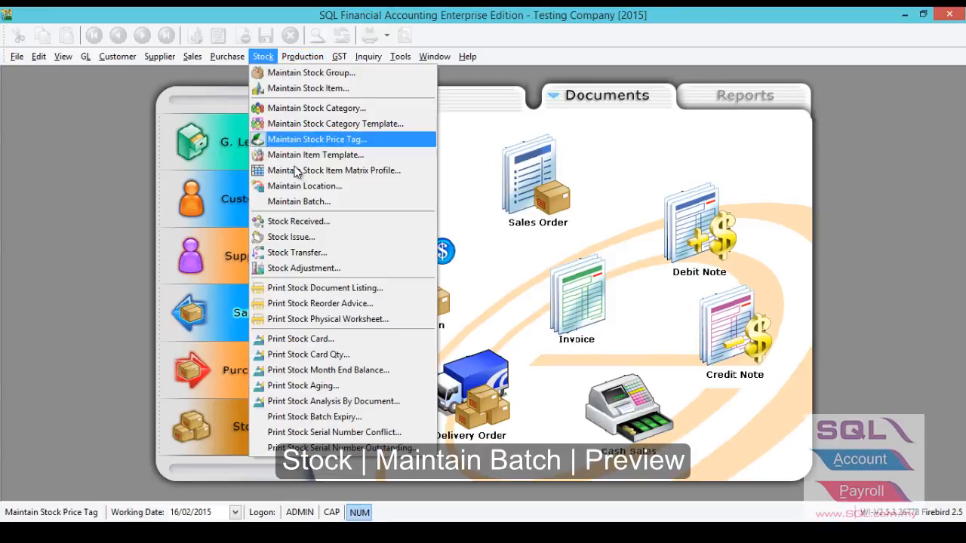
click(300, 202)
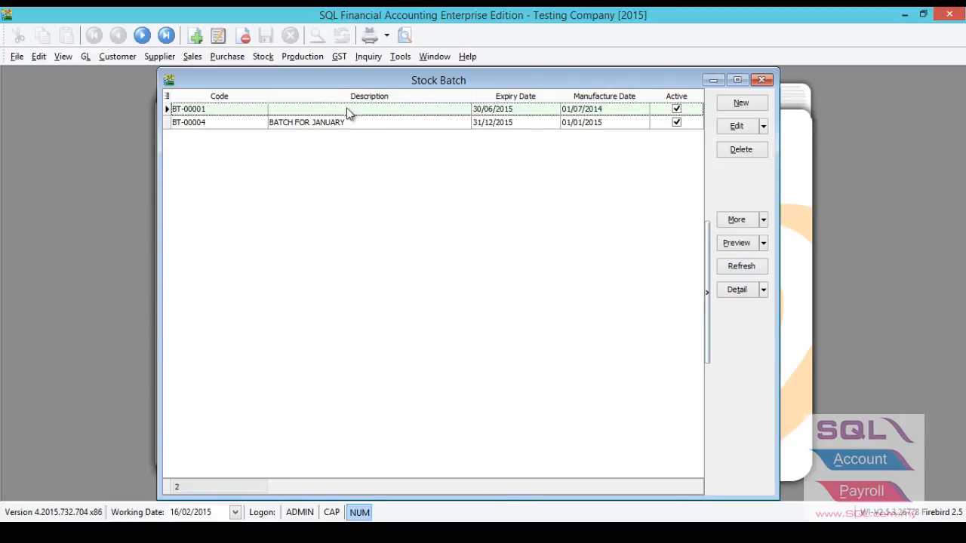
click(405, 36)
click(437, 207)
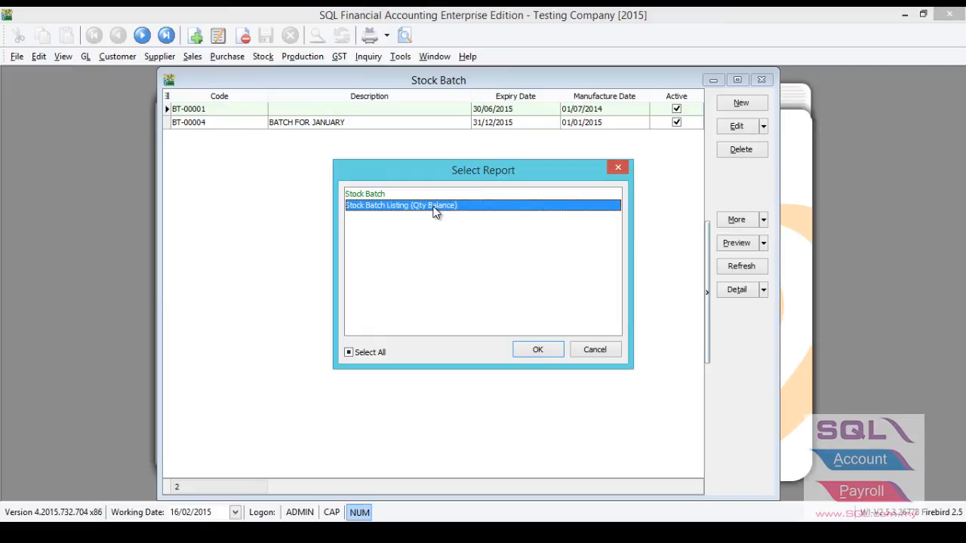
click(532, 351)
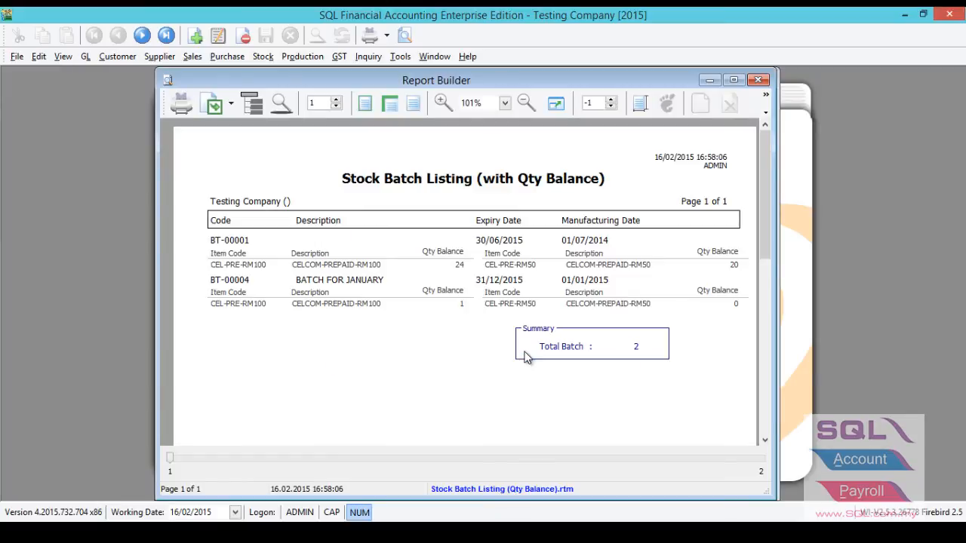